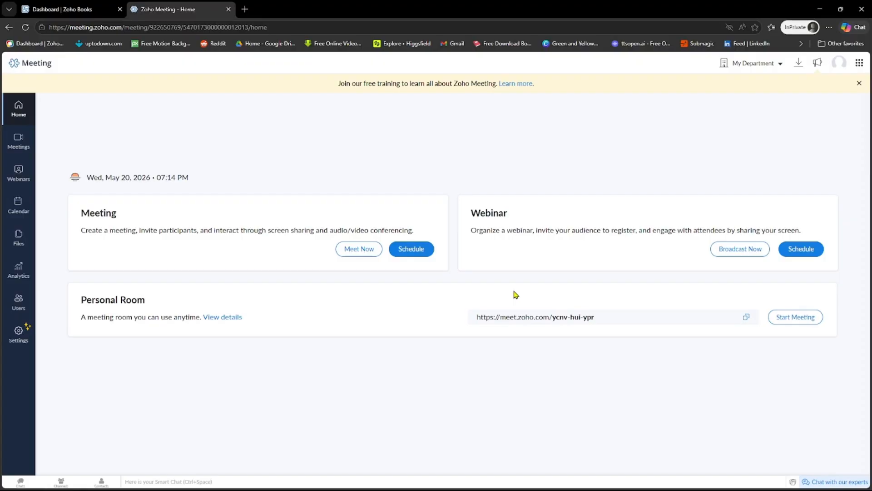
Load the Zoho Meeting site at meeting.zoho.com in the current tab
left_click(247, 27)
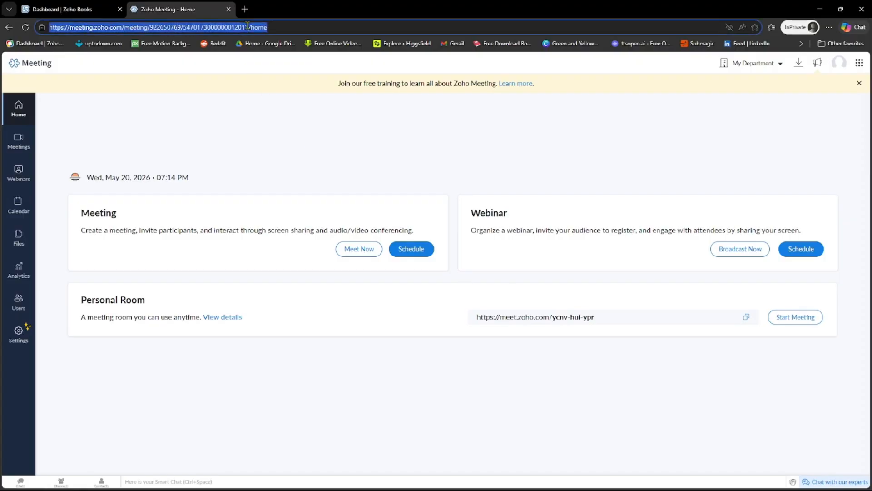
type("m")
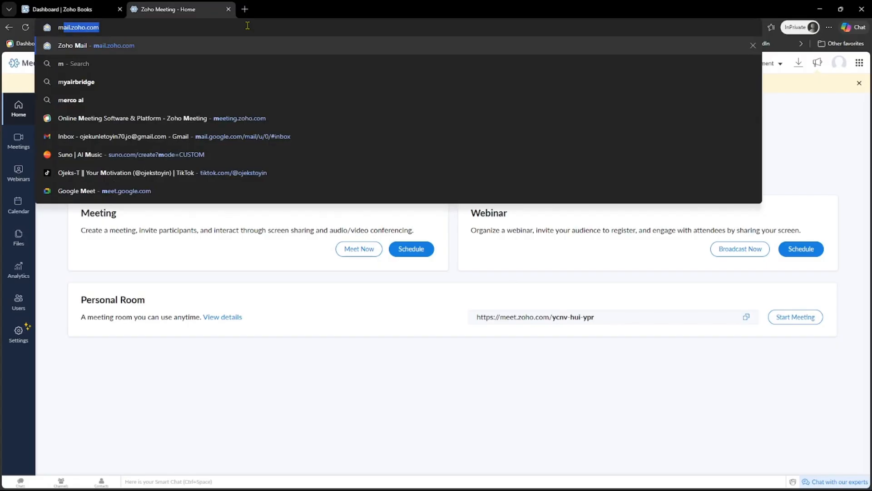
type("eet")
key("Return")
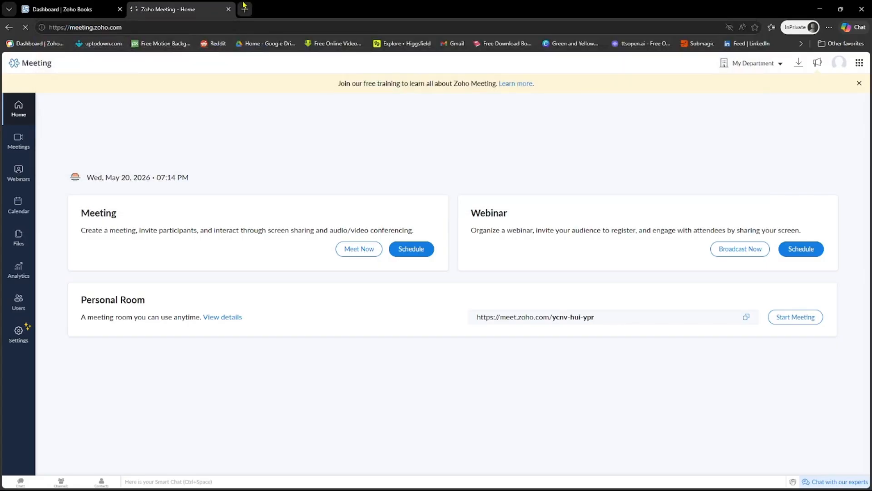
Search the web for "zoho meeing" in a new browser tab
left_click(244, 9)
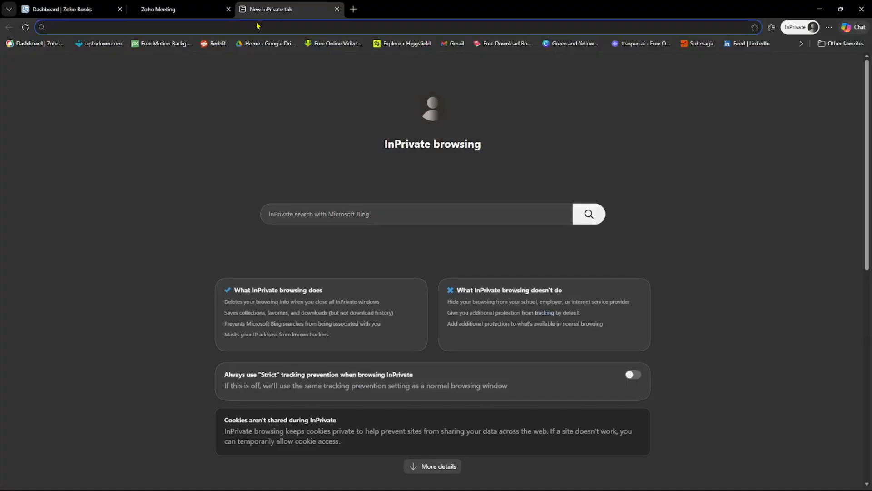
type("zoho ")
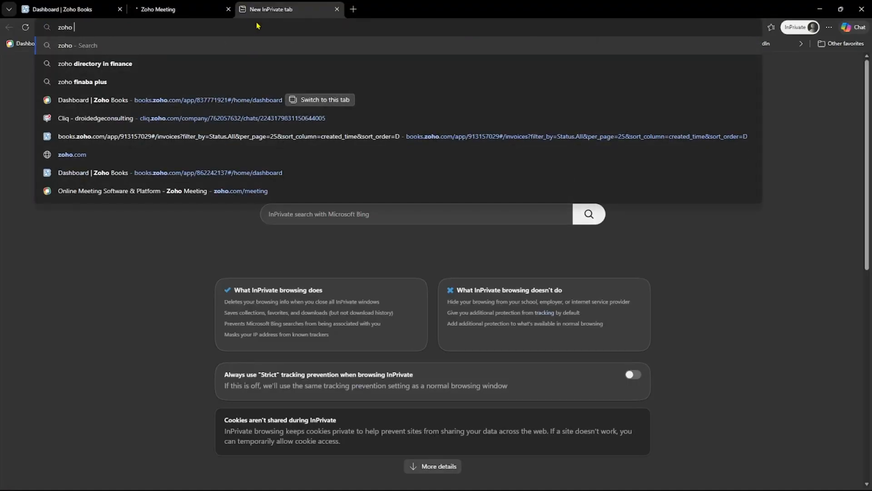
type("meeing")
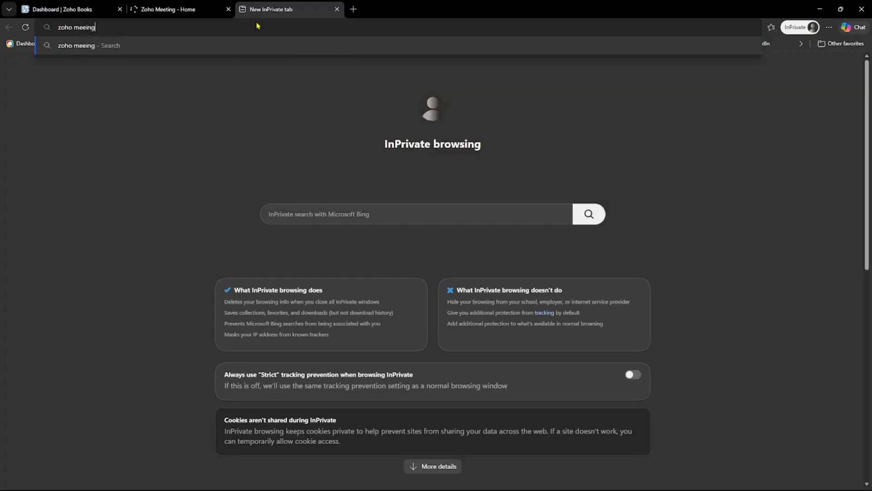
key("Return")
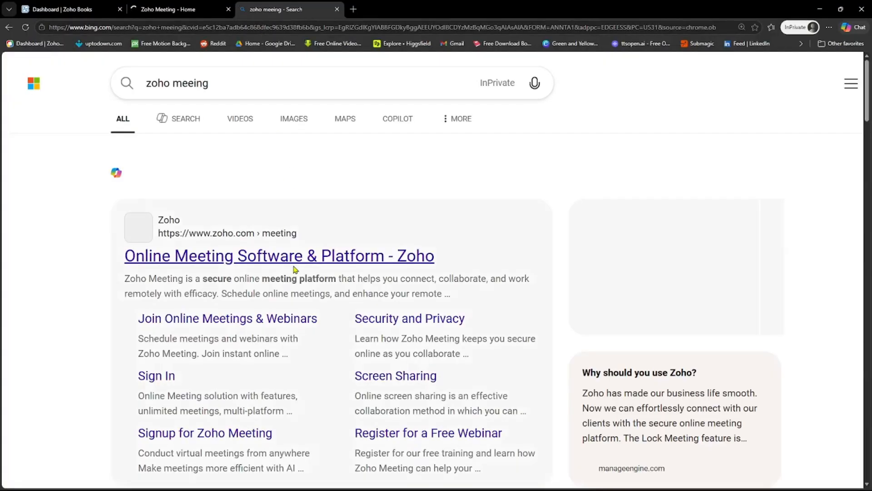
Return to the Zoho Meeting page and start scheduling a new webinar
left_click(168, 4)
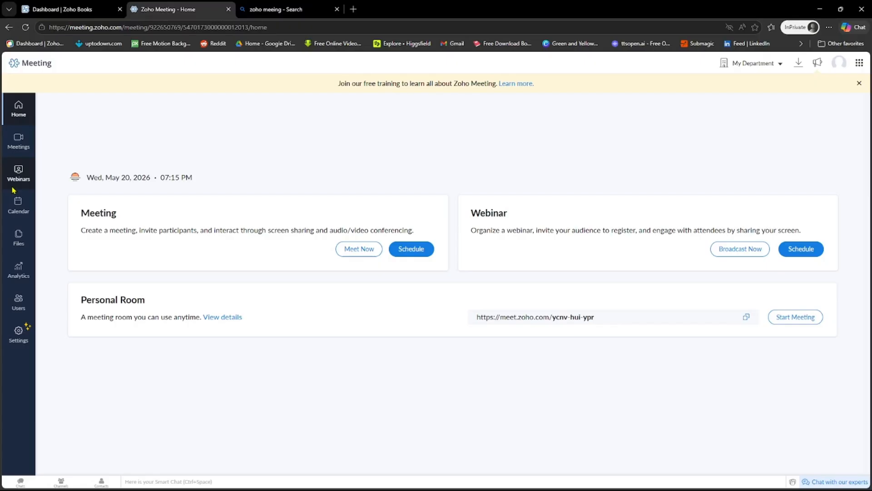
left_click(23, 179)
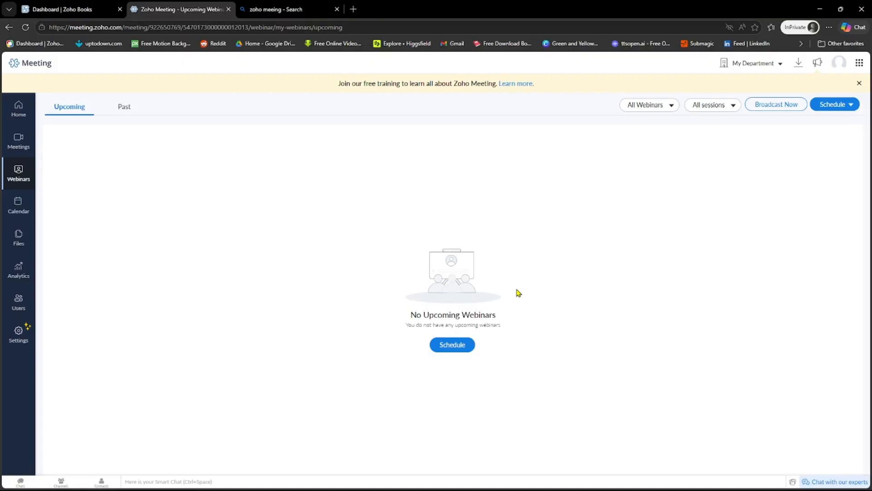
left_click(445, 348)
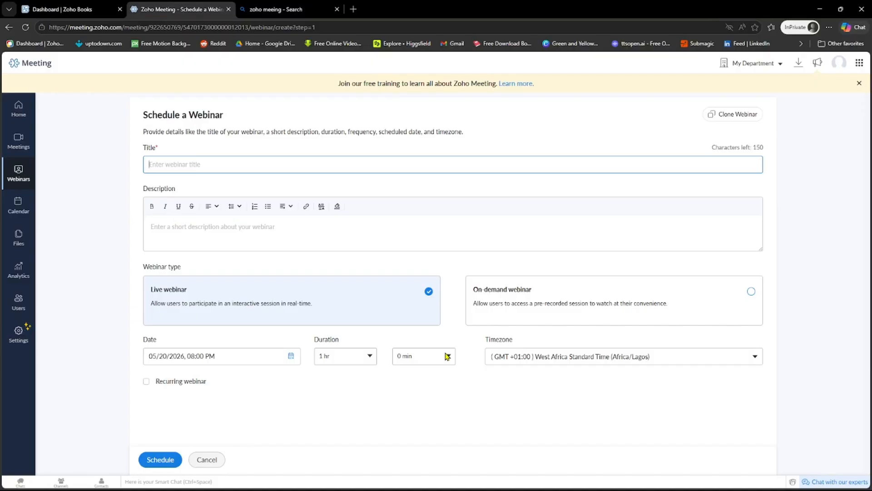
Enter "Zoho webinar for Droidedge Consulting" as the webinar title
type("Zoho webinar for")
type("Droidedge C")
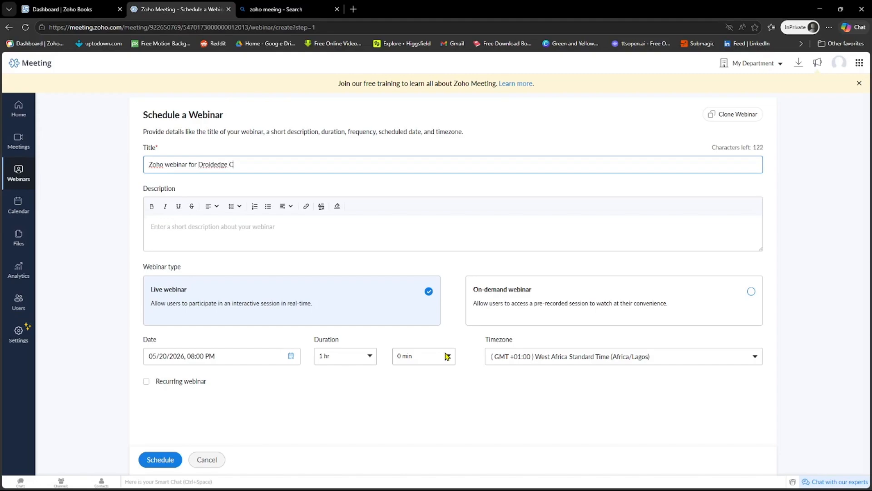
type("onsulting")
Copy the full webinar title and paste it as the webinar description
left_click(405, 247)
left_click(415, 170)
key("ctrl+a")
key("ctrl+c")
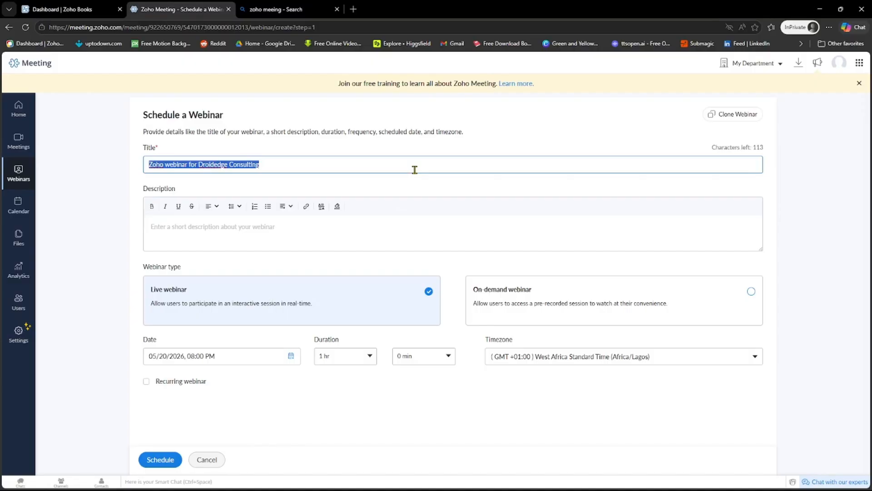
left_click(341, 241)
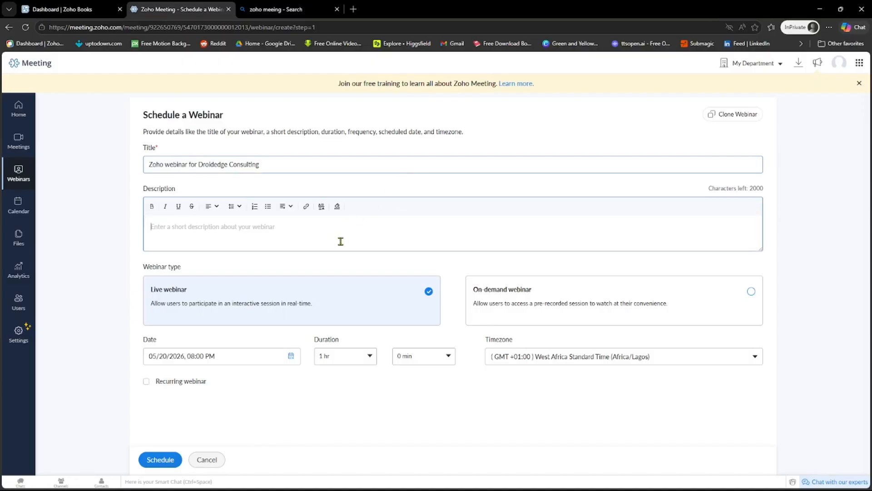
key("ctrl+v")
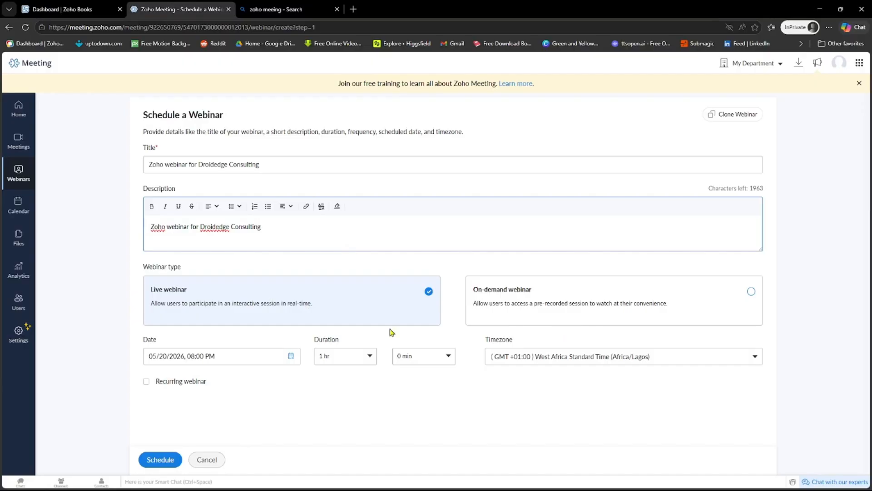
Try to change the webinar date to May 23, 2026
left_click(230, 359)
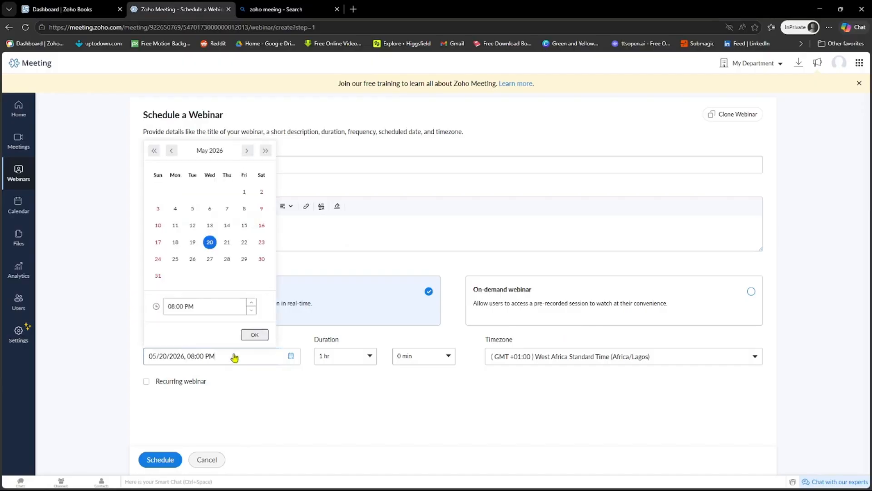
left_click(262, 243)
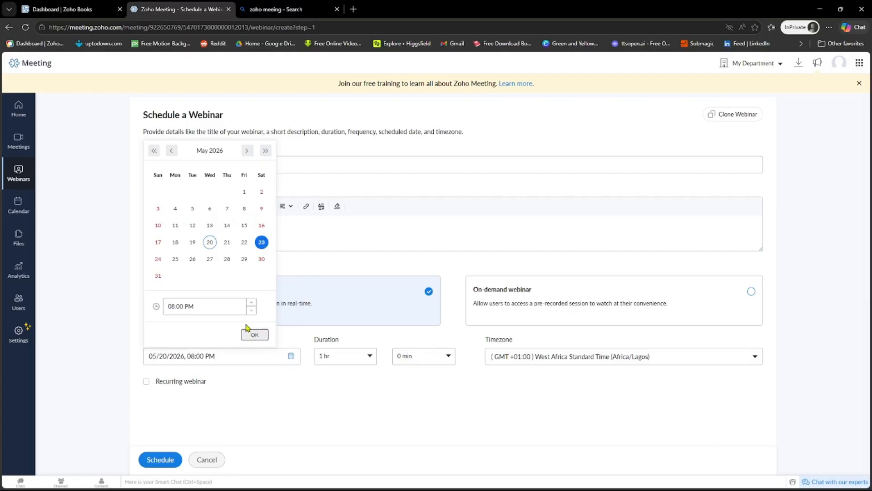
left_click(274, 380)
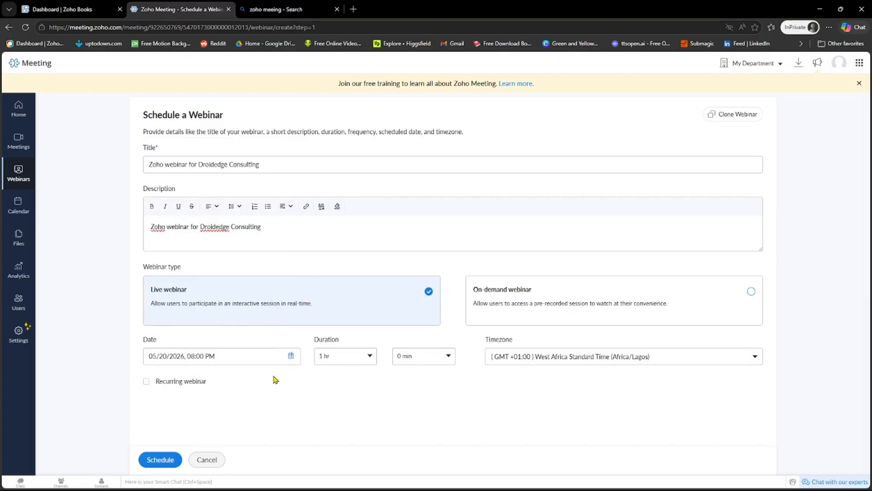
left_click(371, 359)
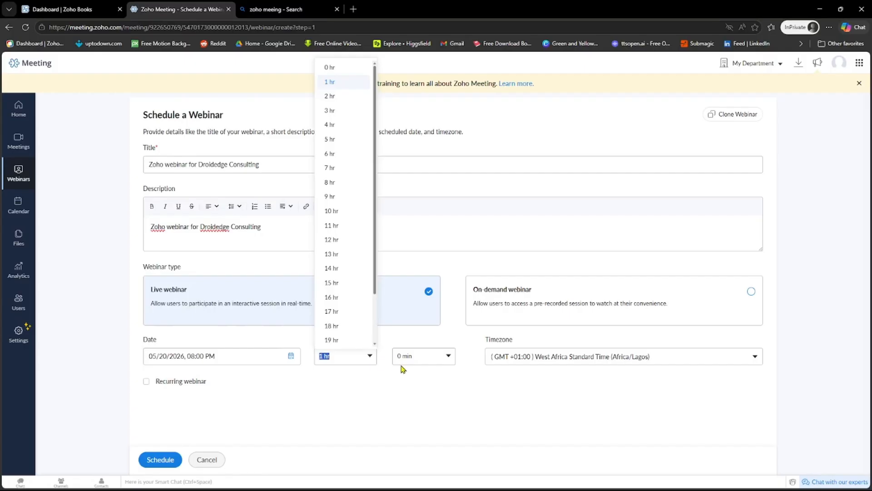
left_click_drag(412, 385, 431, 356)
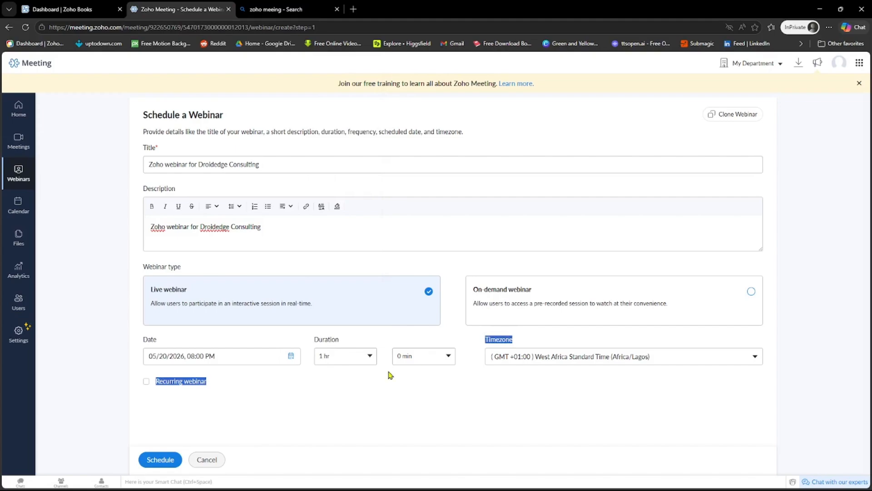
left_click(358, 382)
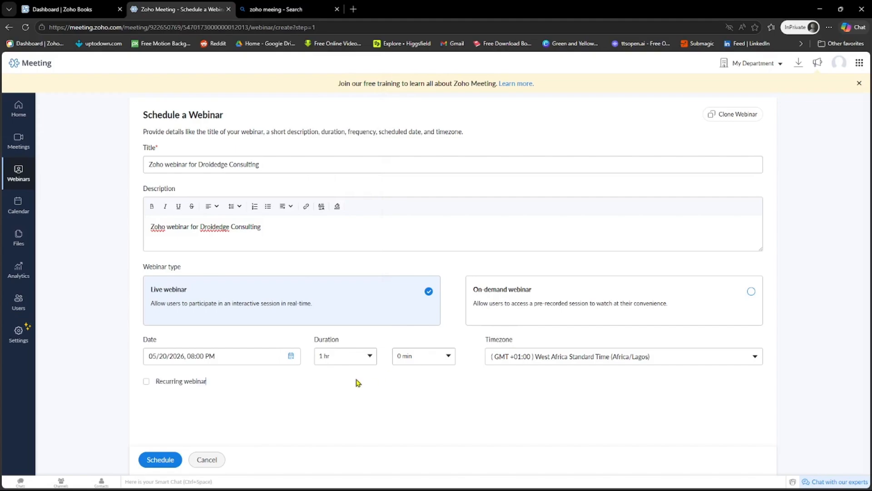
Make the webinar recurring and set its frequency to Monthly
left_click(171, 382)
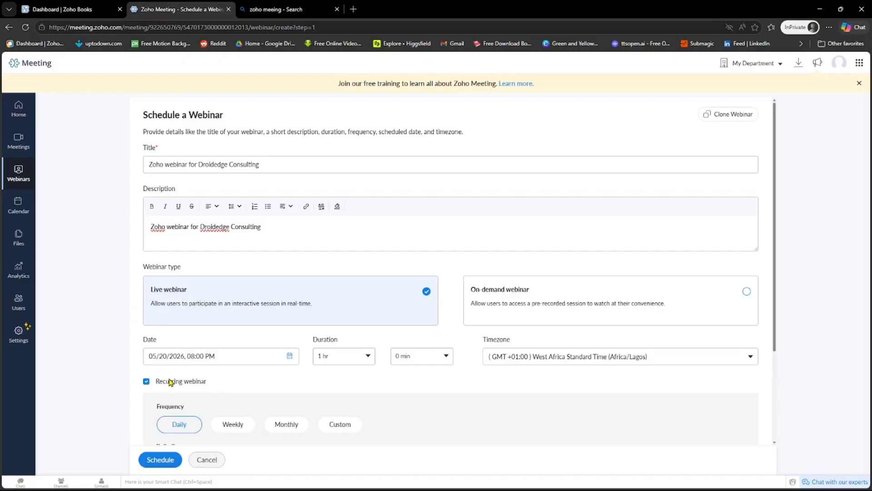
scroll(268, 316, "down", 3)
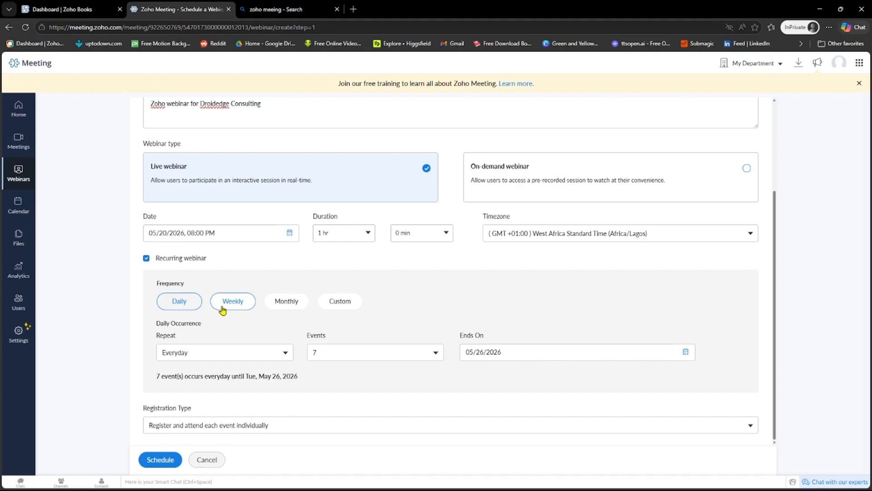
left_click(330, 305)
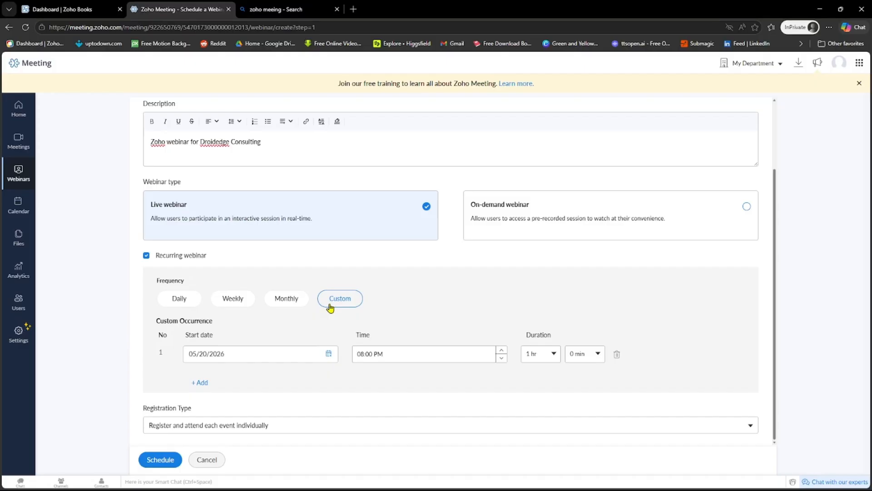
left_click(287, 298)
scroll(288, 302, "down", 2)
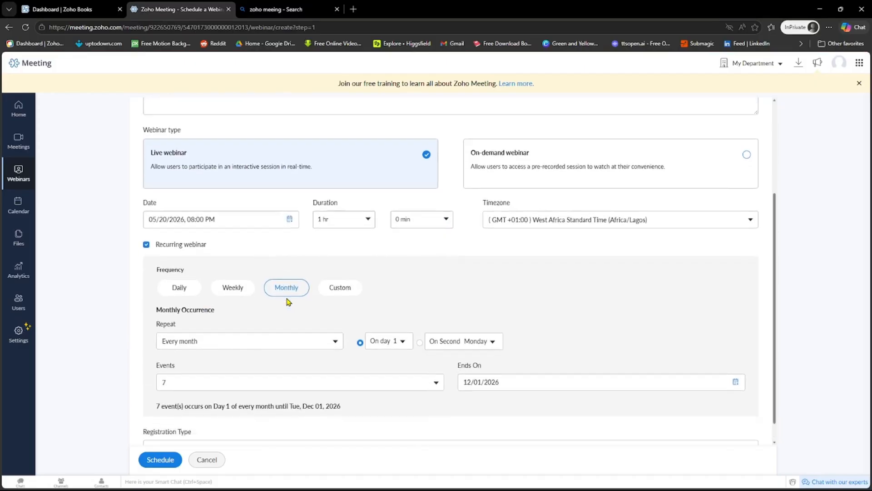
scroll(324, 341, "down", 1)
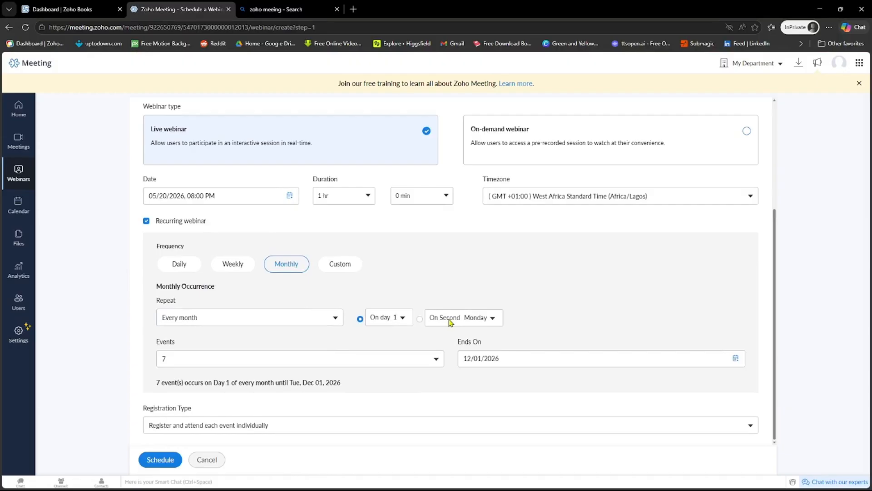
Set the monthly occurrence to the second Monday instead of a fixed day of the month
left_click(390, 318)
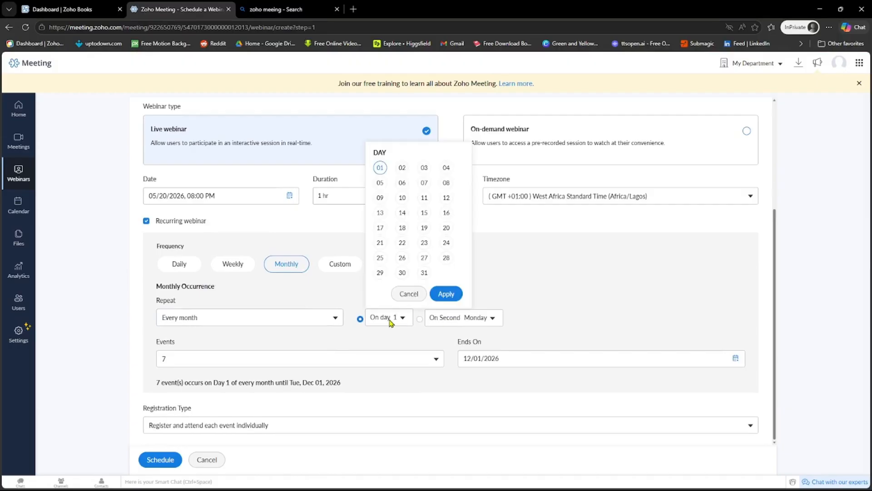
left_click(468, 317)
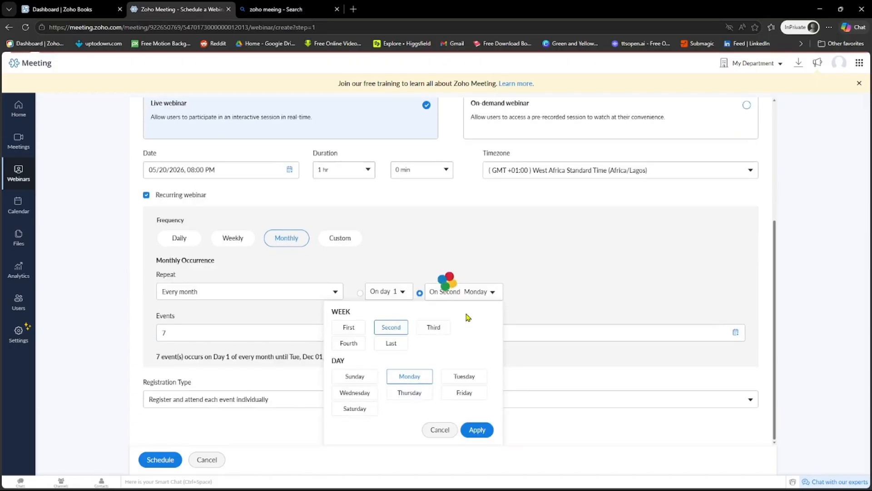
left_click(522, 304)
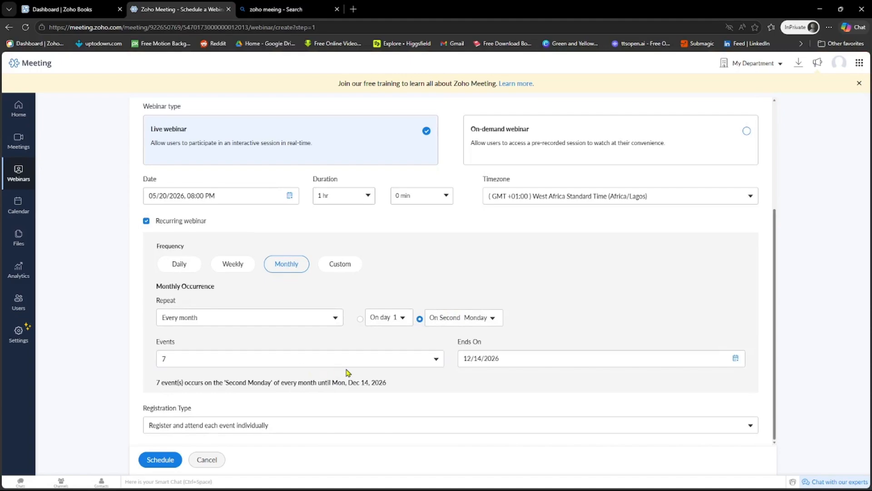
left_click(368, 363)
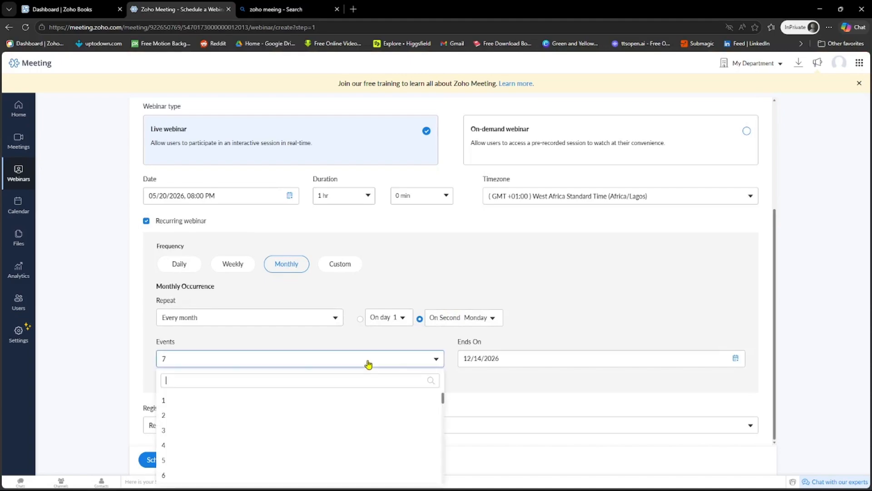
left_click(475, 385)
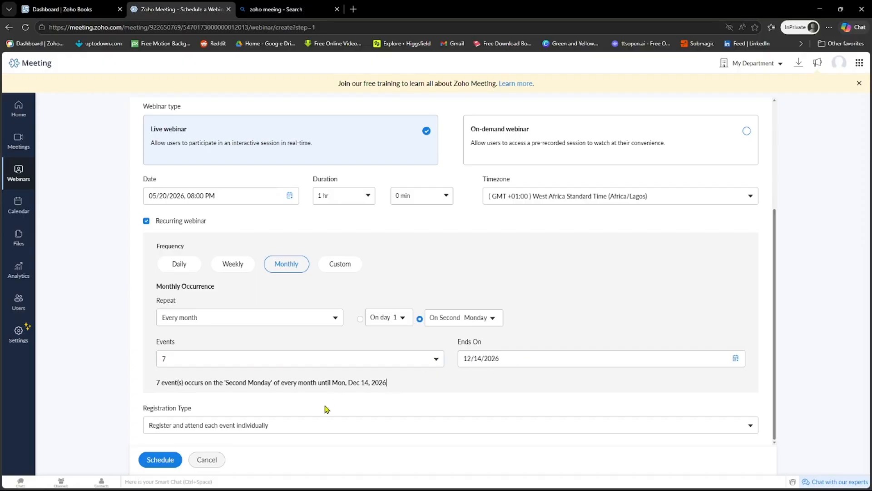
left_click(261, 433)
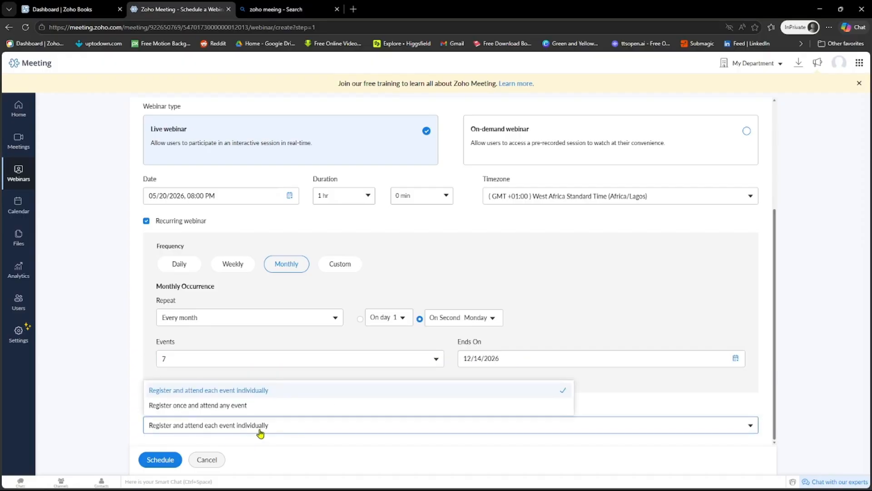
left_click(128, 424)
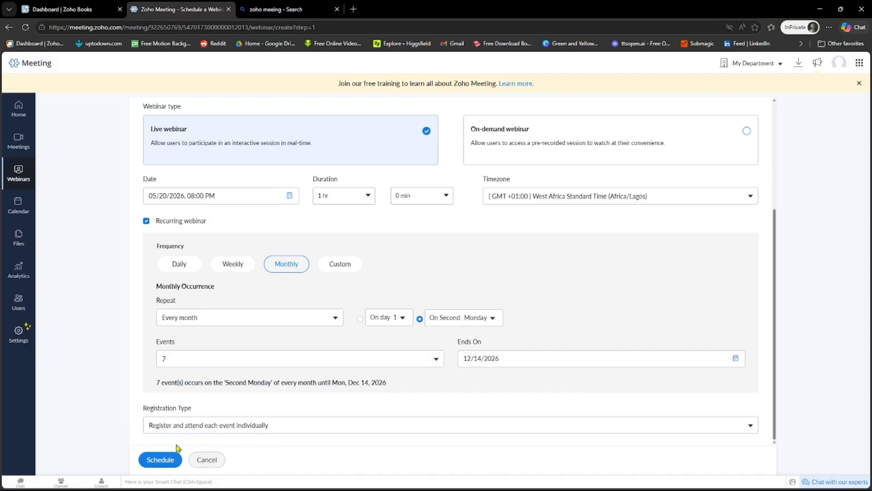
Schedule the recurring webinar and review its registrants, co-organizers and upcoming recurring events
left_click(163, 461)
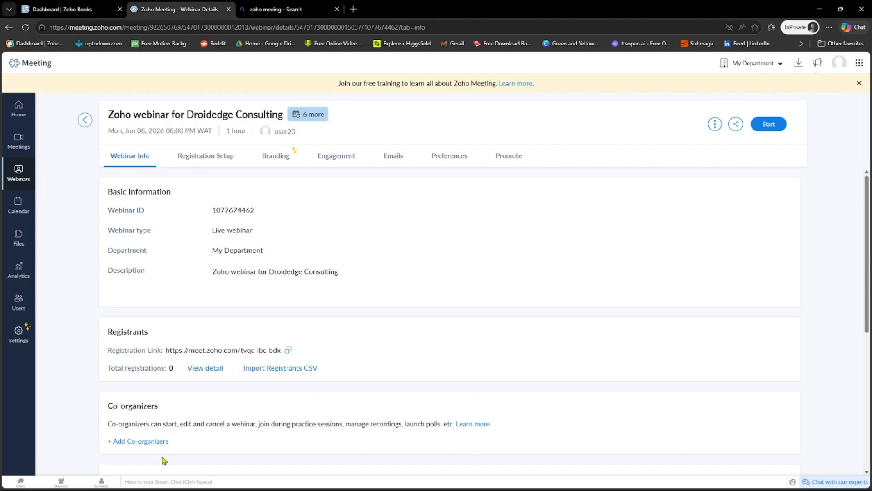
scroll(203, 255, "down", 2)
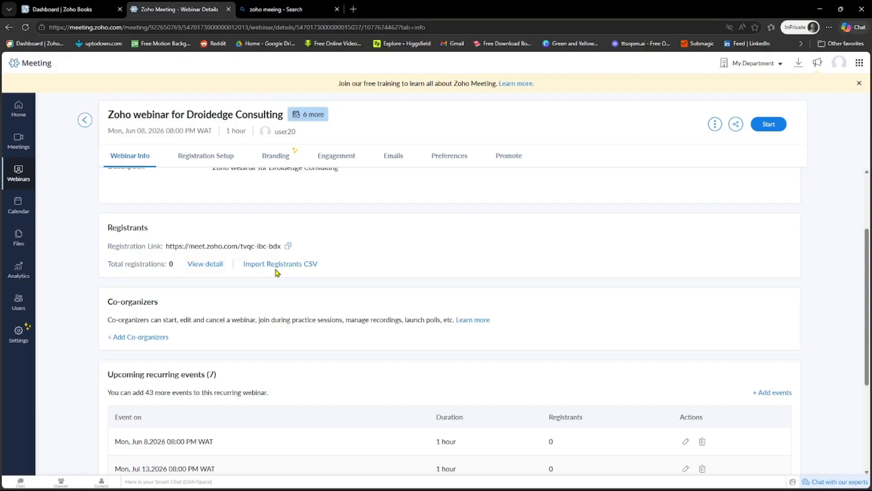
scroll(277, 272, "down", 3)
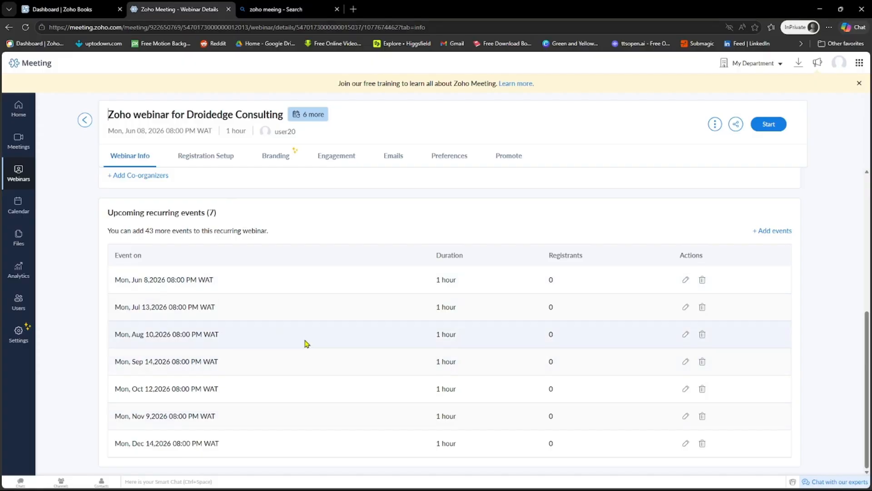
Review the webinar's registration setup, including registration type, moderation, occurrences open for registration, registrant limit and other configurations
left_click(230, 157)
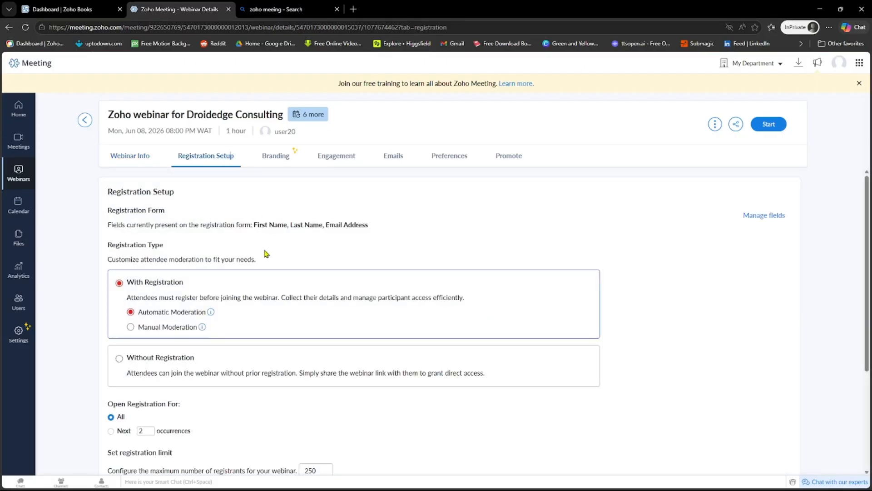
scroll(274, 312, "down", 3)
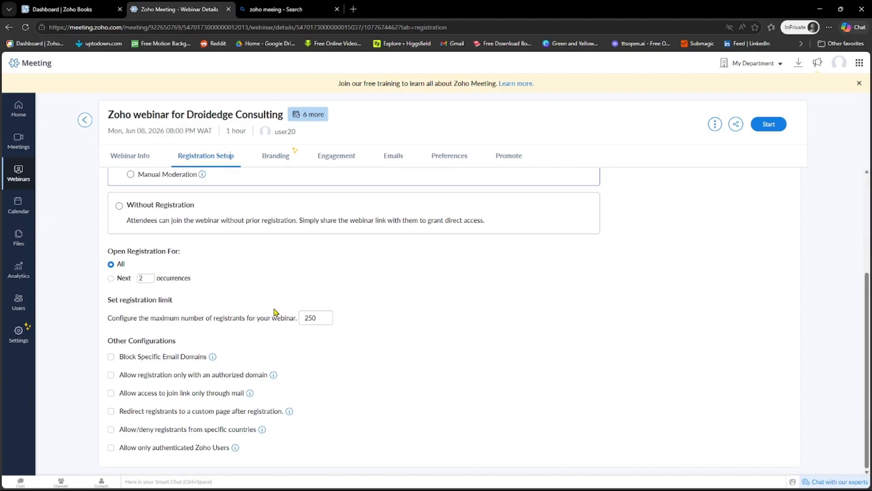
scroll(274, 313, "up", 3)
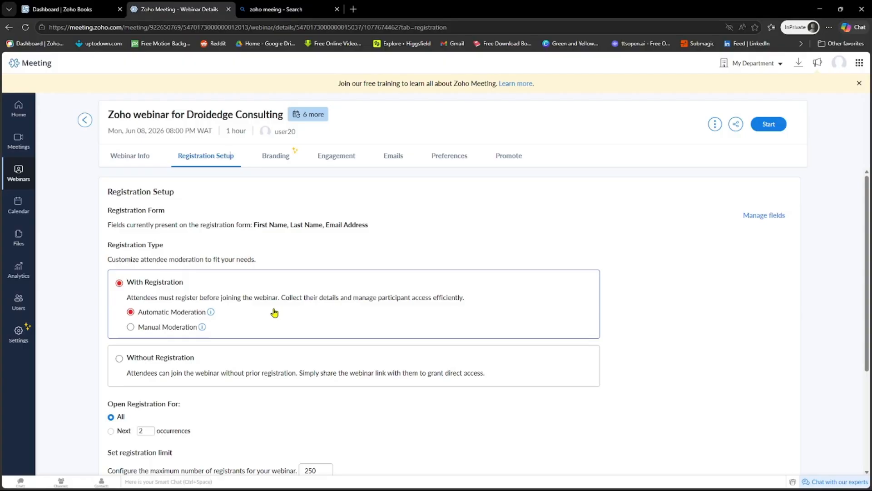
scroll(275, 313, "down", 3)
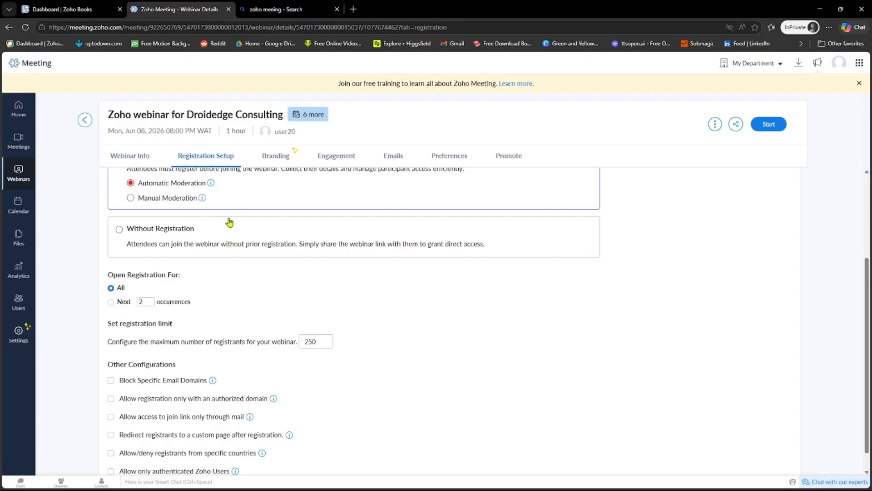
scroll(230, 223, "down", 1)
Review the webinar's branding, engagement, email, preference and promotion settings in turn
left_click(286, 158)
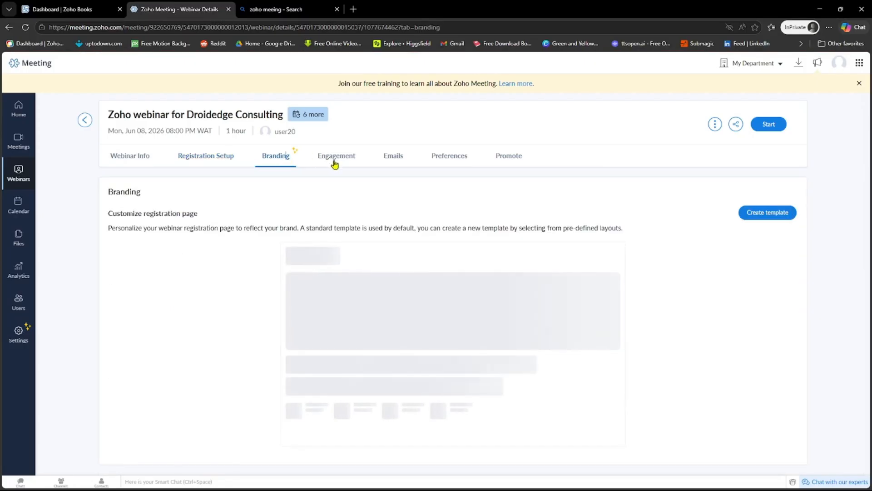
left_click(335, 163)
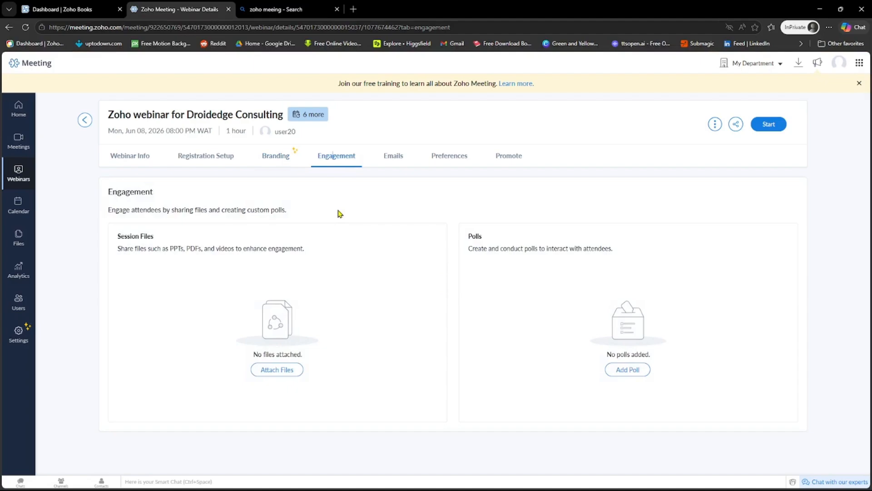
left_click(406, 160)
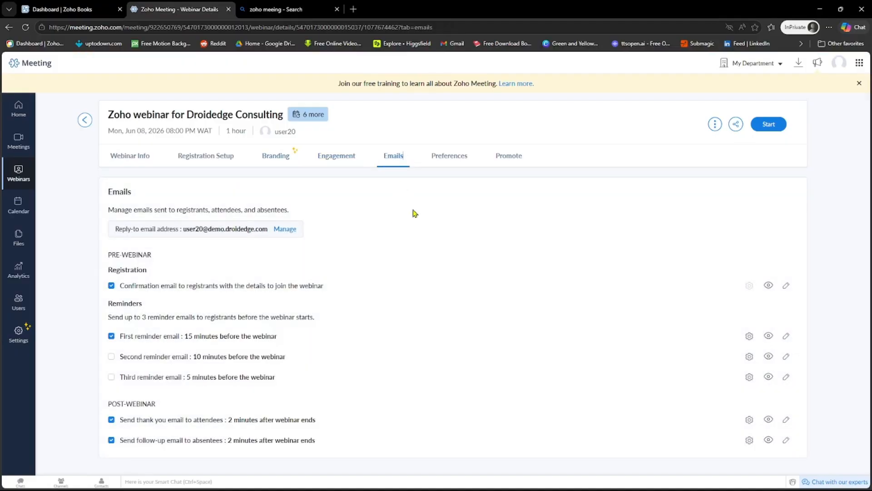
left_click(455, 157)
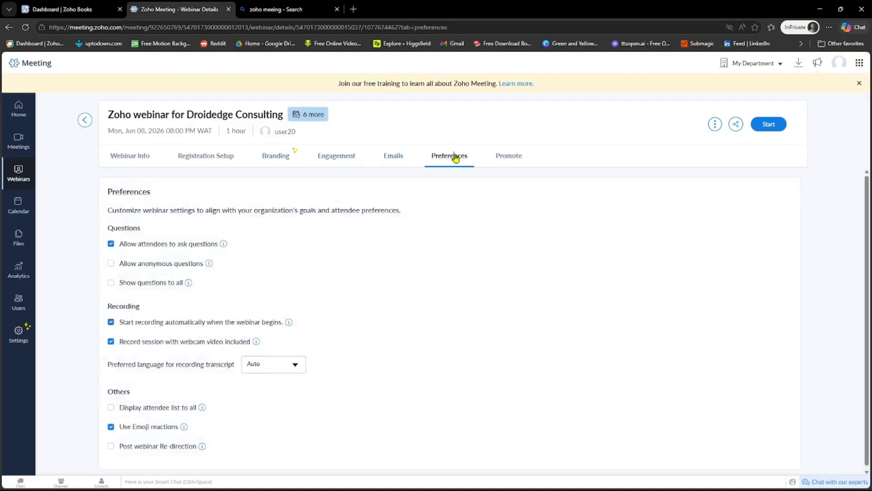
scroll(287, 280, "down", 1)
scroll(287, 280, "up", 1)
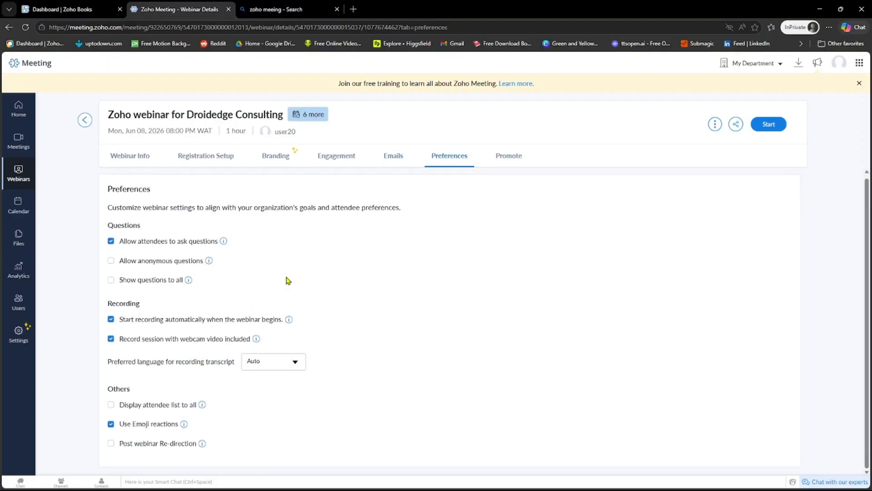
left_click(510, 166)
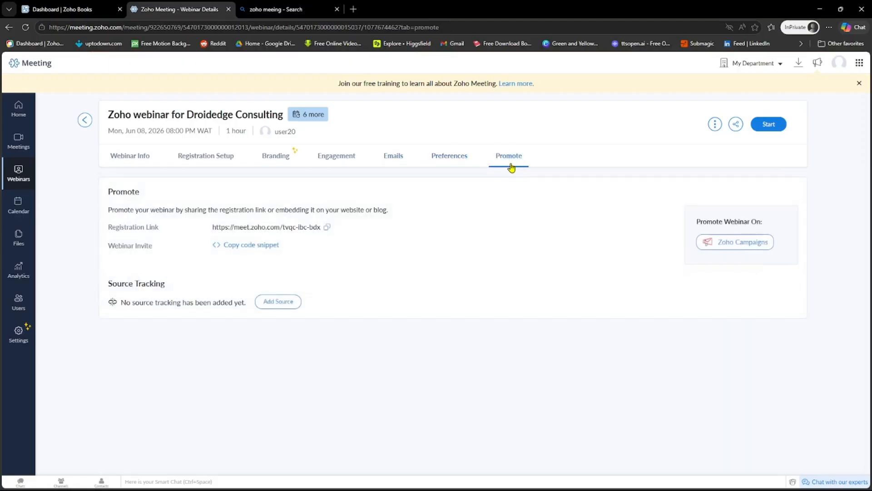